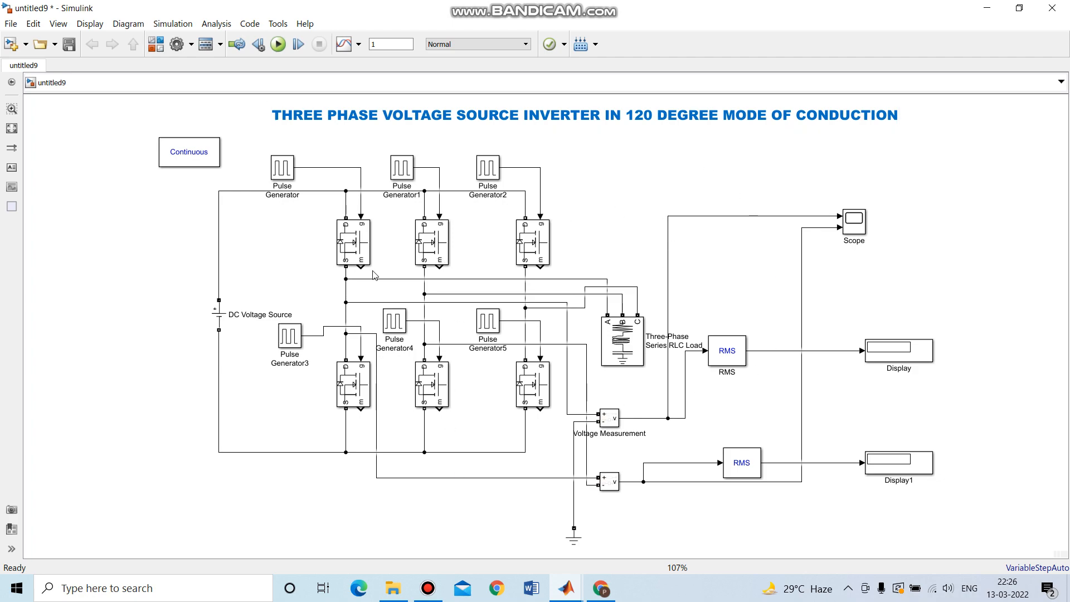
Step: Show the block name of the powergui block above the DC source
left_click(190, 168)
mouse_move(190, 127)
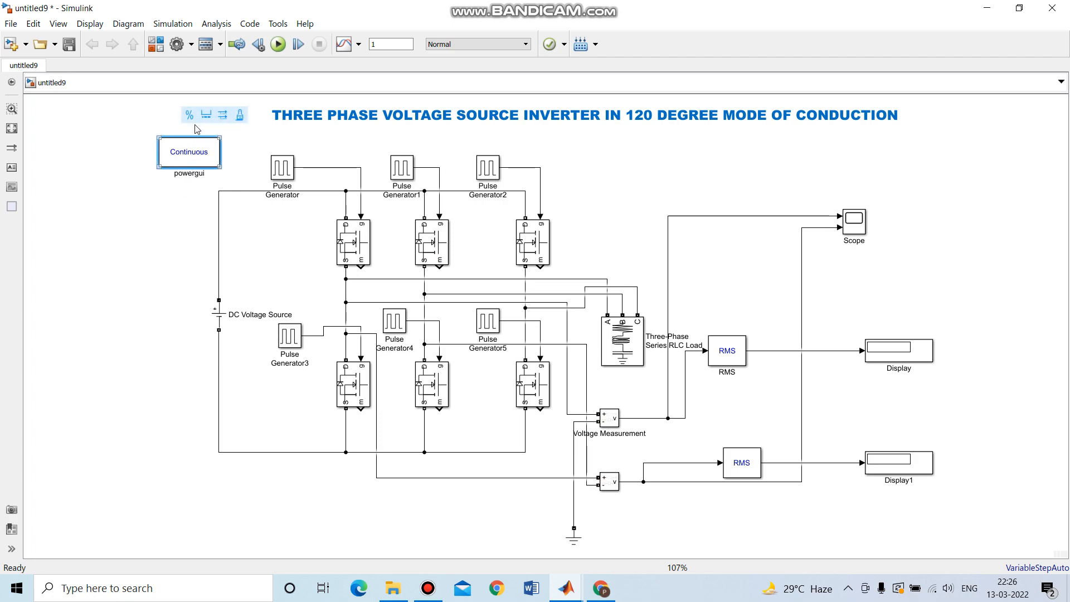
Step: Review the DC Voltage Source's amplitude and measurement parameters, keeping them as they are
left_click(225, 326)
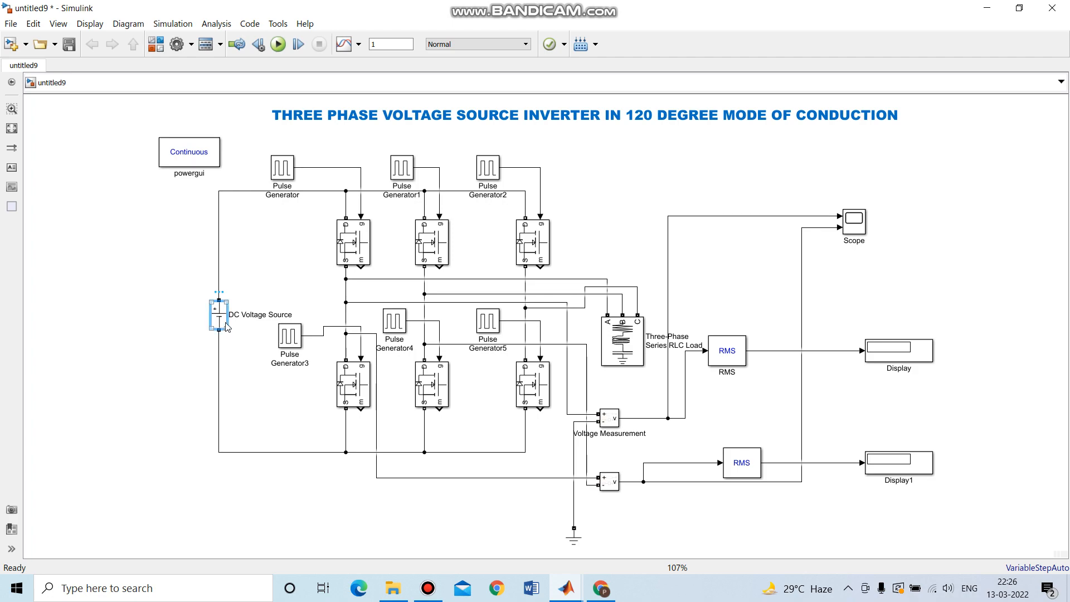
double_click(226, 326)
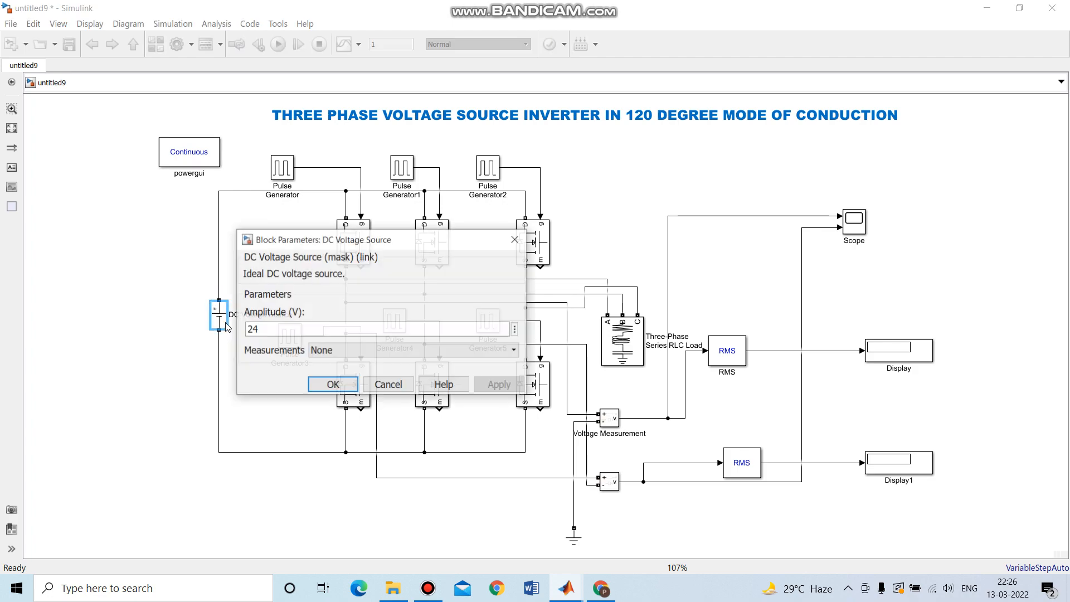
left_click(332, 384)
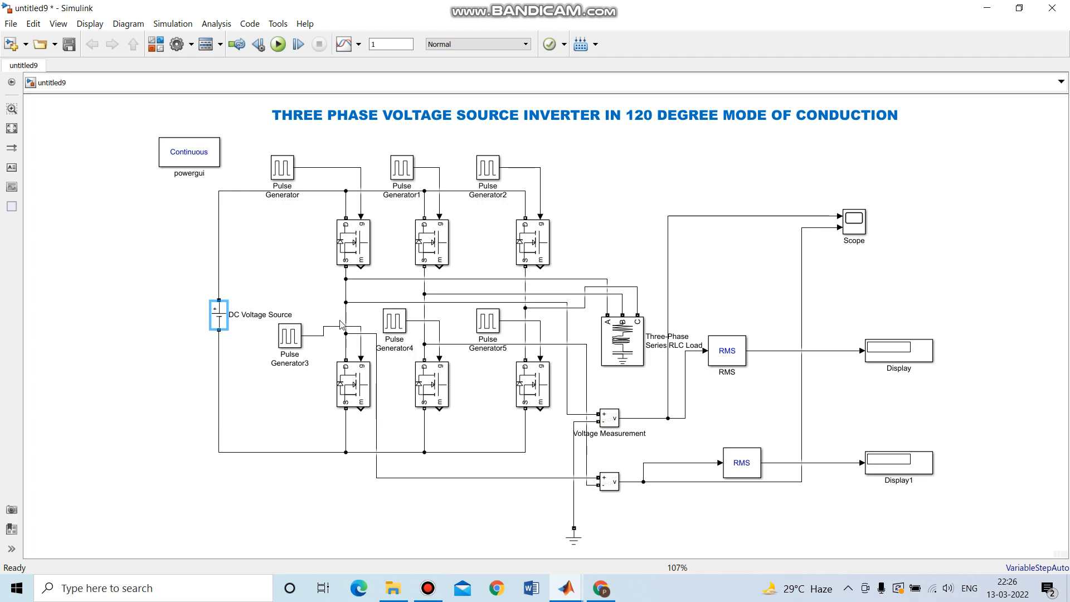
Step: Show the block names of all six MOSFETs in the upper and lower rows of the inverter bridge
left_click(356, 259)
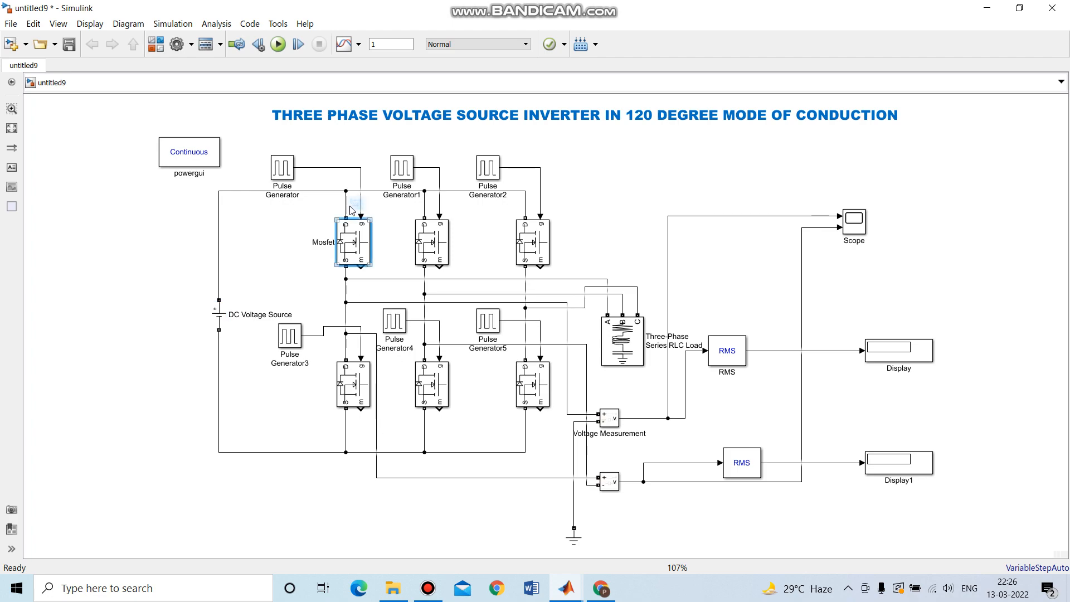
left_click(447, 257)
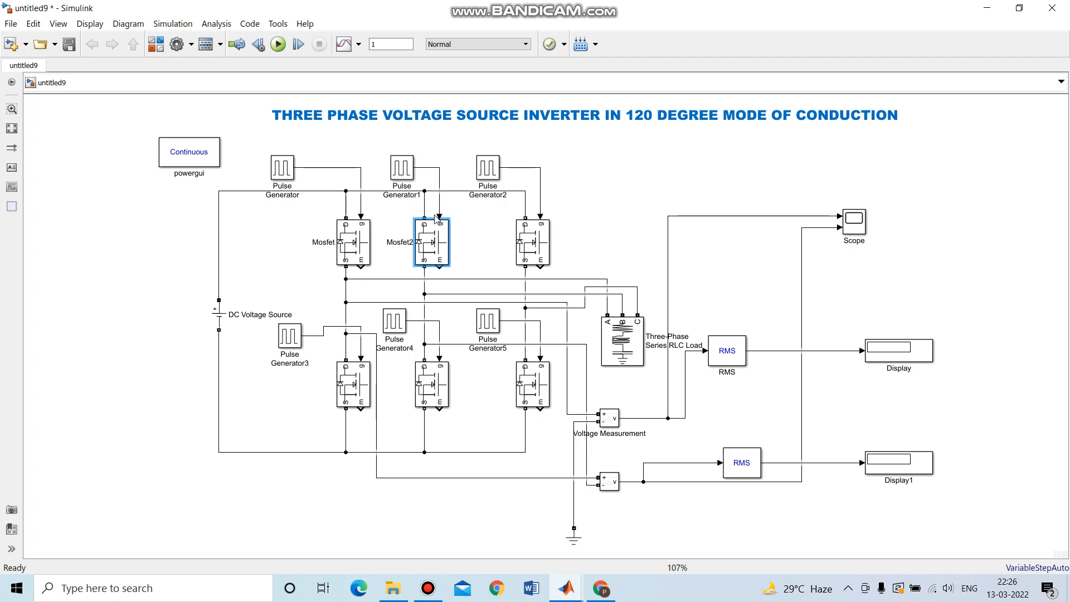
mouse_move(432, 216)
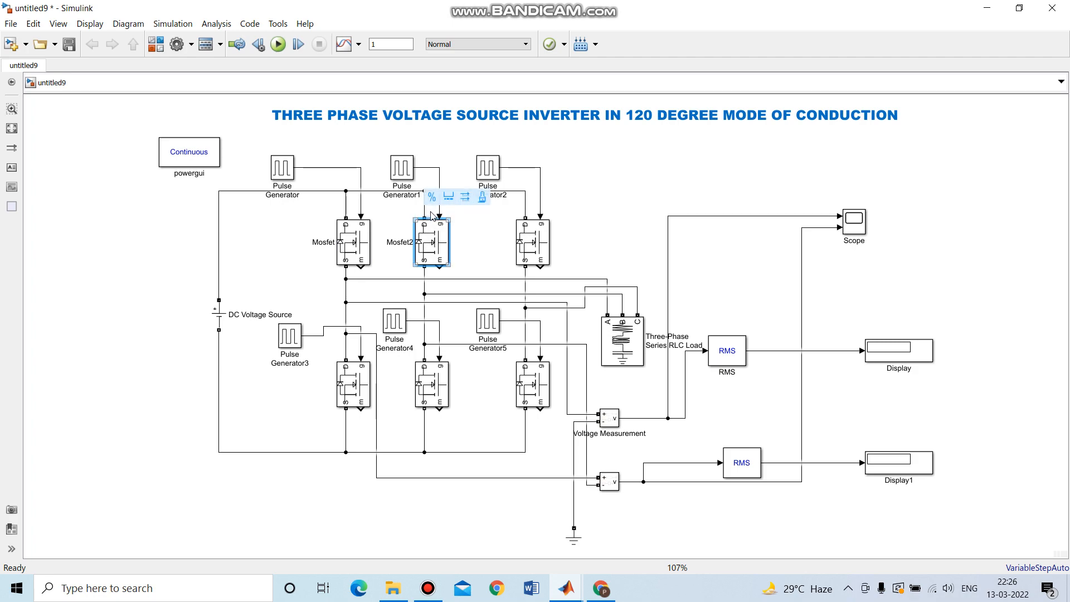
left_click(522, 238)
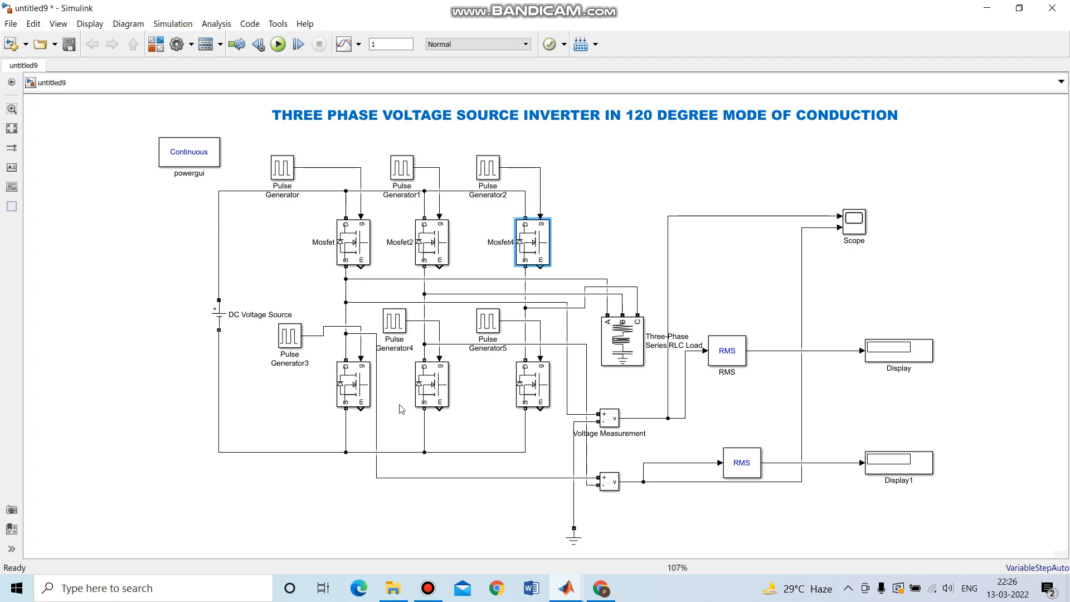
left_click(357, 399)
mouse_move(357, 351)
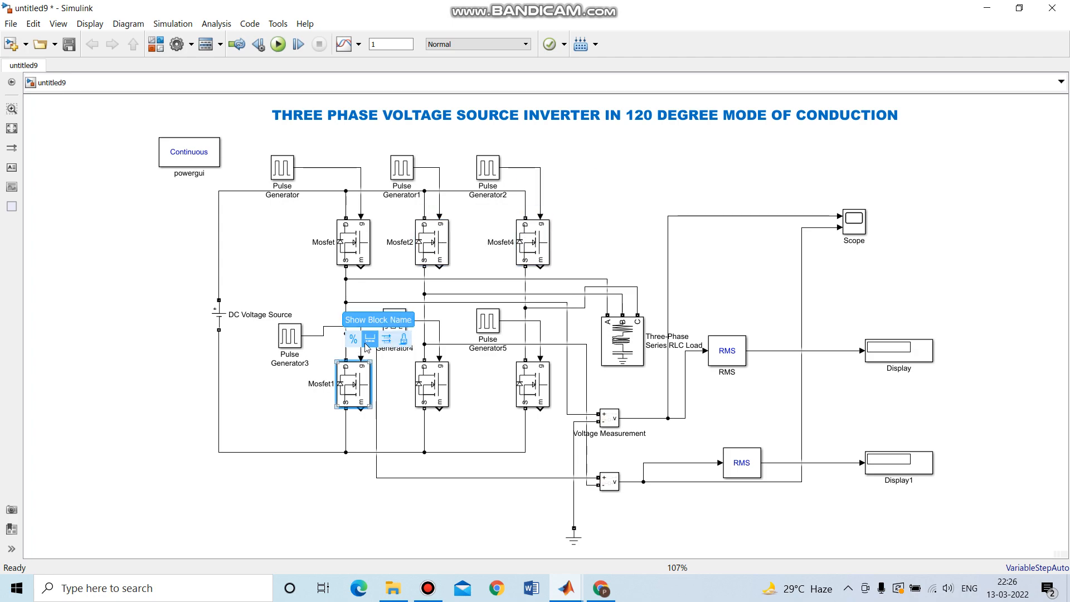
left_click(430, 385)
mouse_move(431, 357)
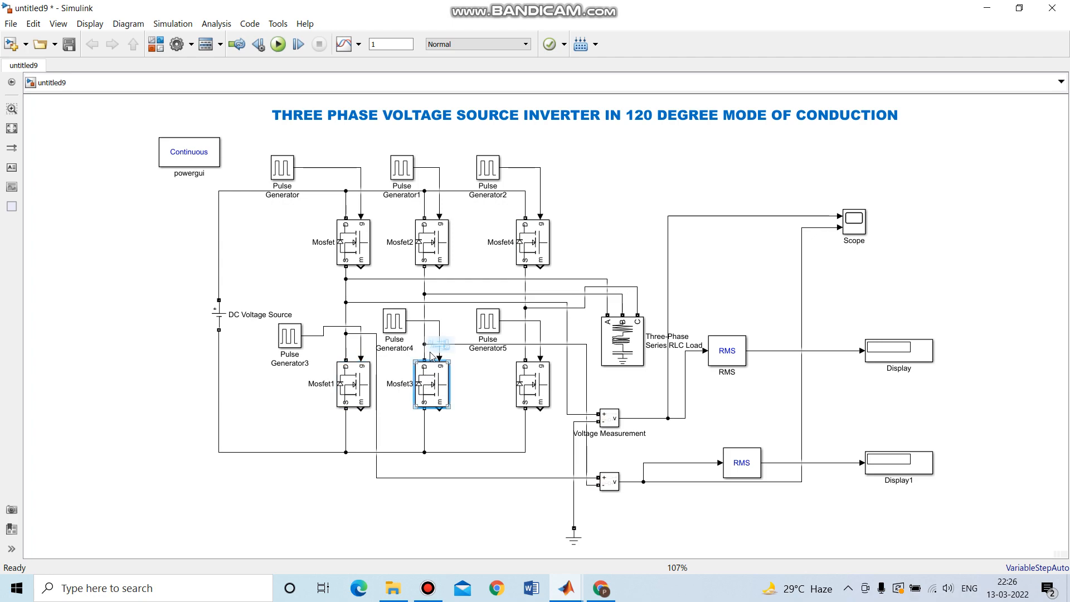
left_click(530, 384)
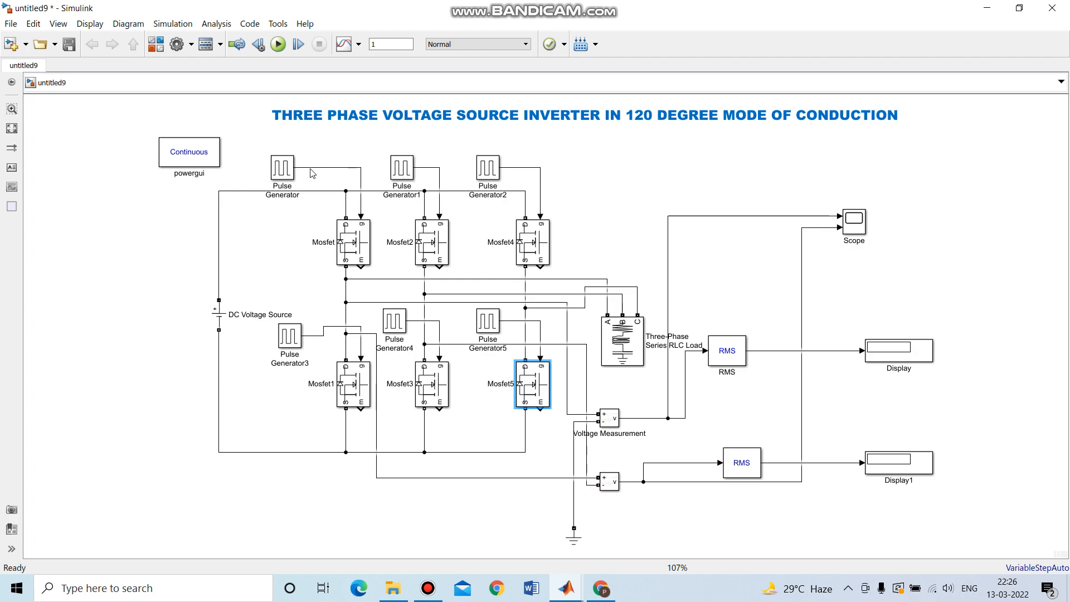
Step: Review the amplitude, period, pulse width and phase delay of the three upper pulse generators: Pulse Generator, Pulse Generator1 and Pulse Generator2
double_click(285, 172)
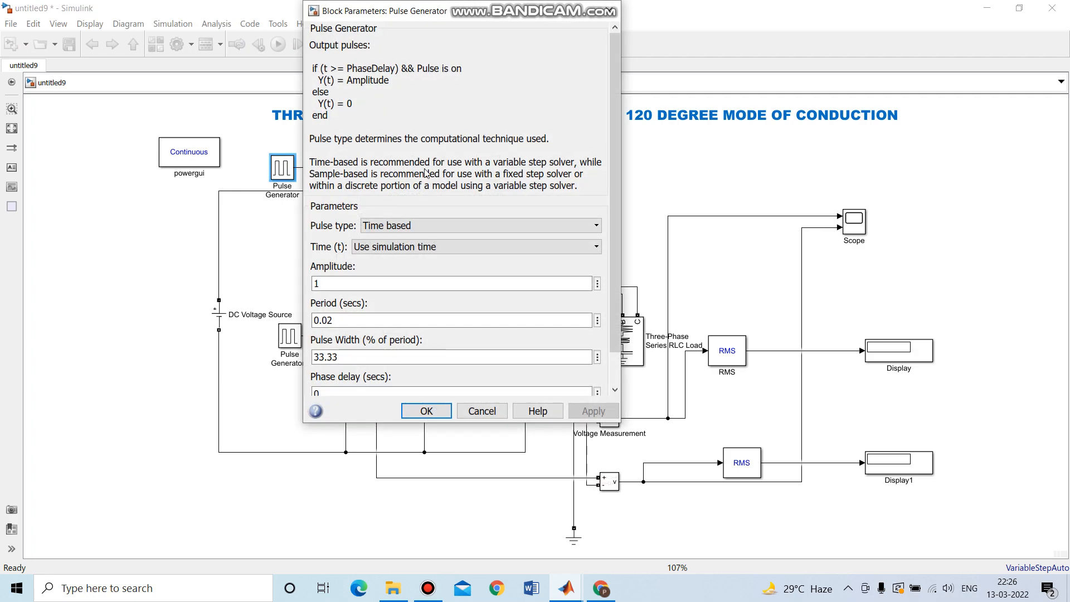
left_click_drag(613, 273, 618, 313)
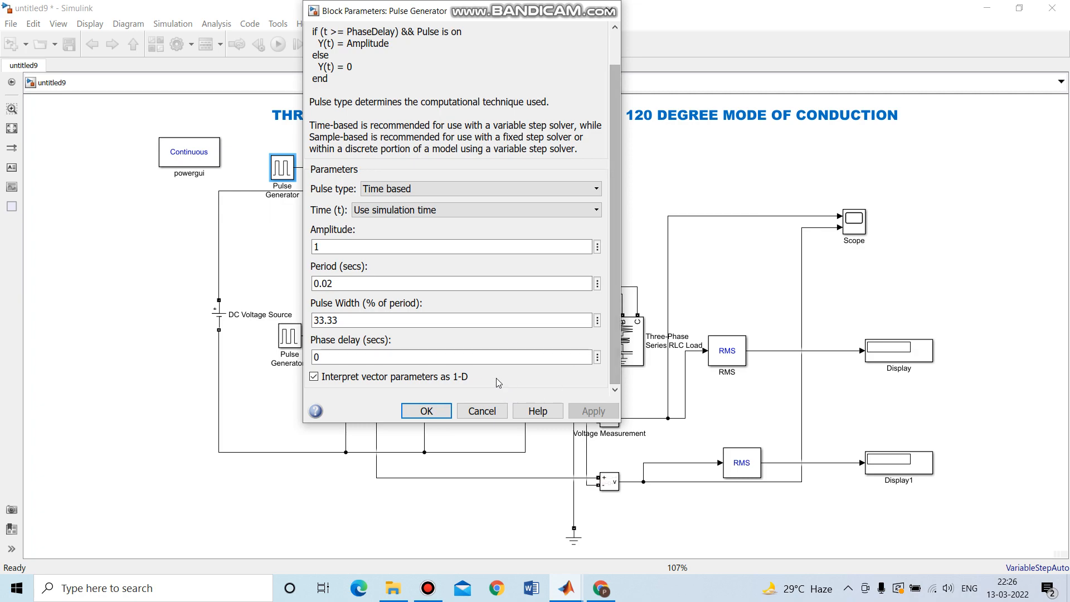
left_click(436, 410)
double_click(401, 167)
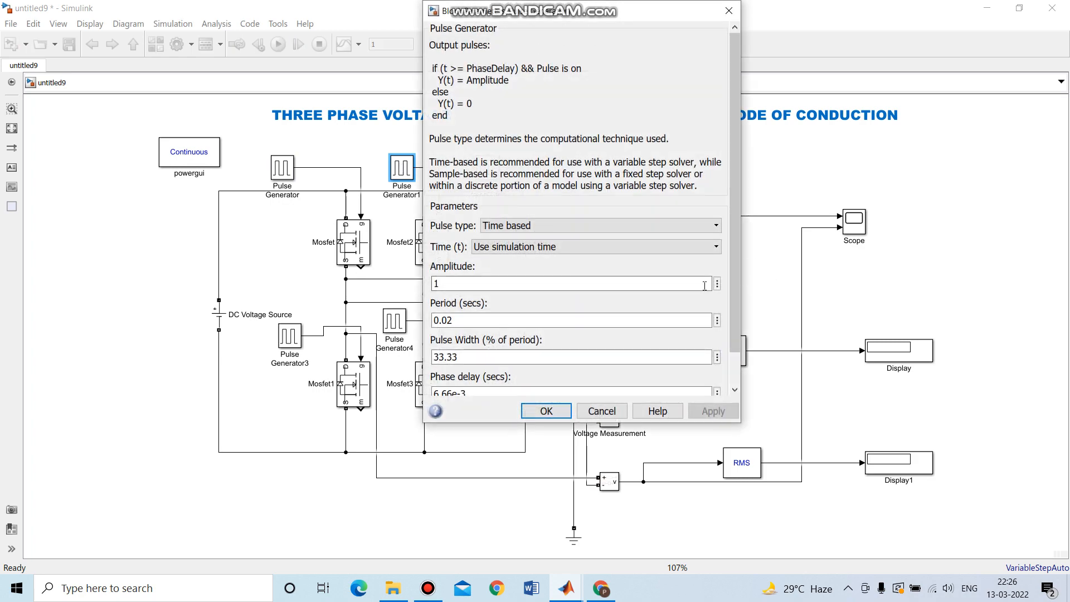
left_click_drag(735, 284, 748, 342)
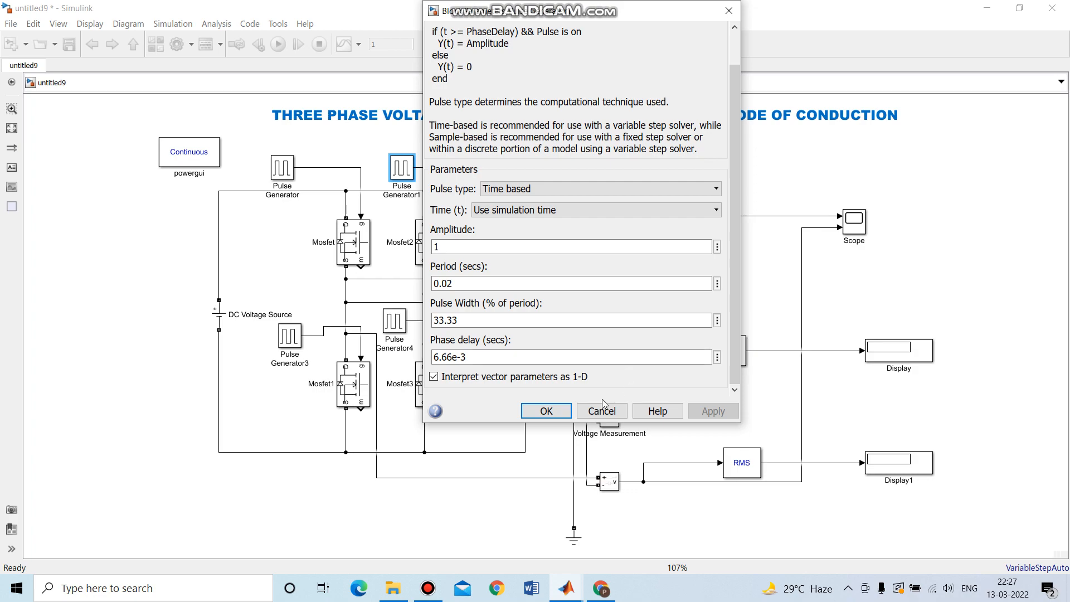
left_click(556, 412)
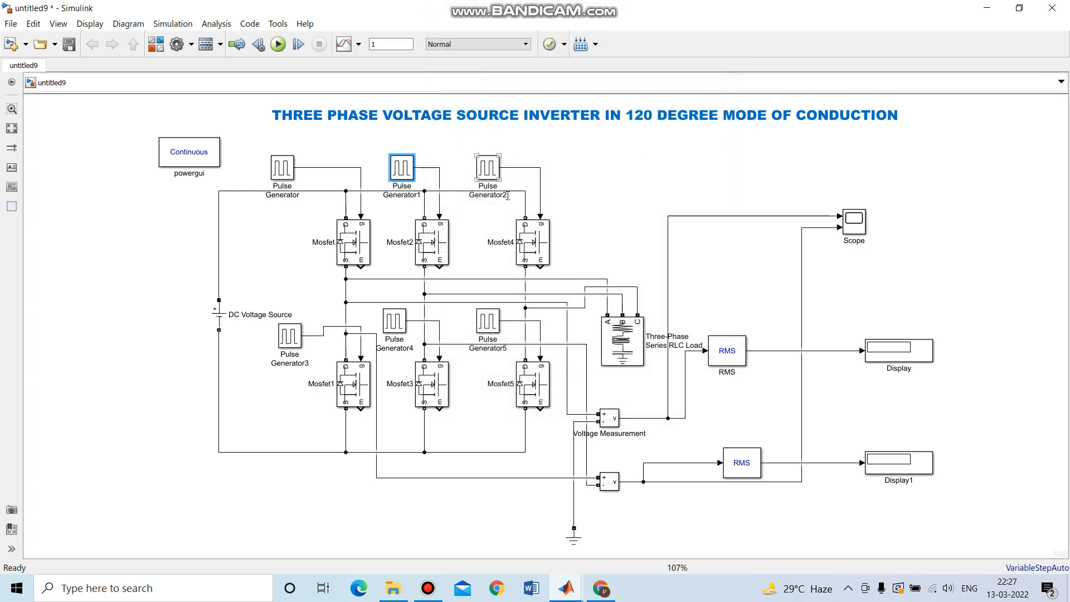
double_click(485, 166)
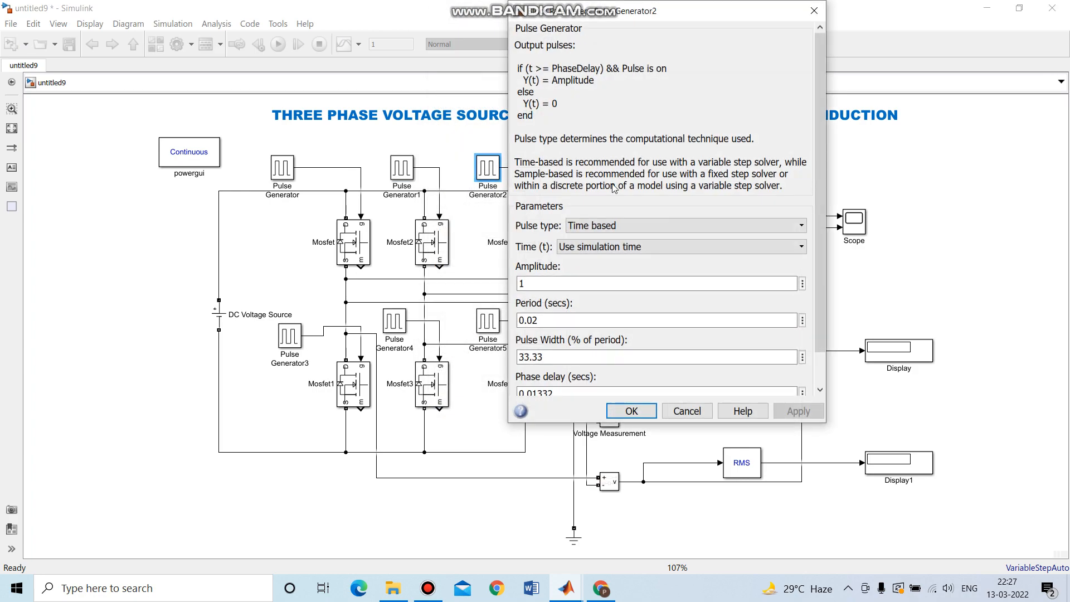
left_click_drag(823, 259, 827, 304)
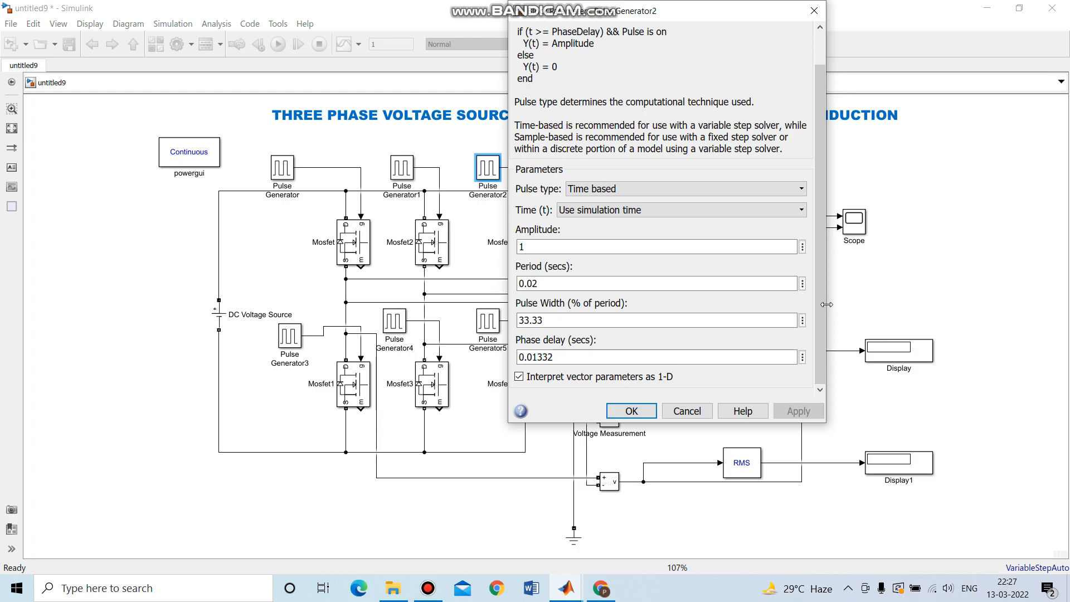
left_click(623, 414)
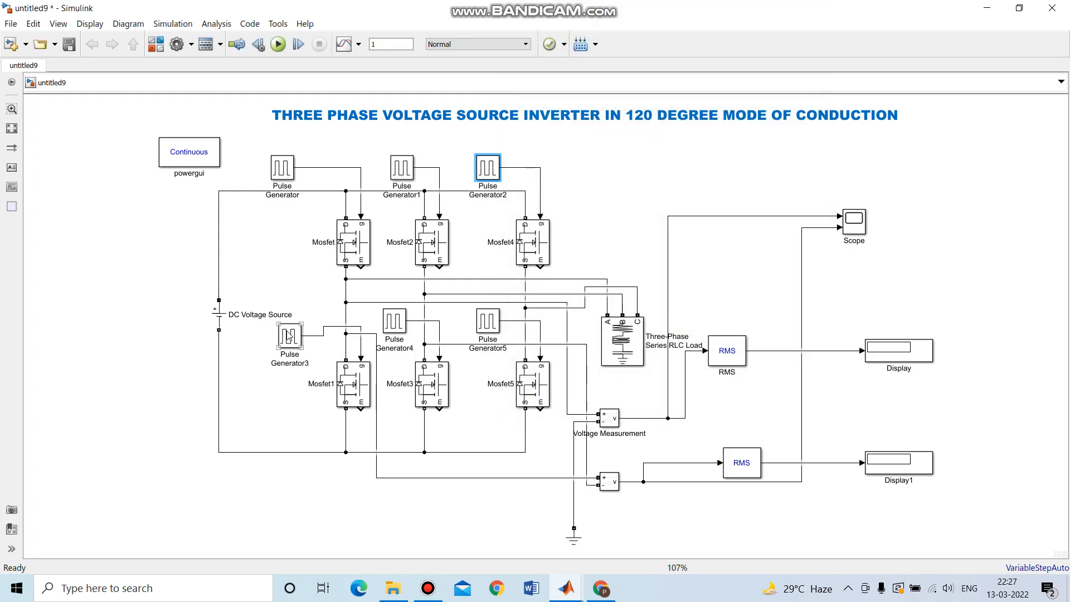
Step: Review the amplitude, period, pulse width and phase delay of the three lower pulse generators, Pulse Generator3 to Pulse Generator5
double_click(288, 335)
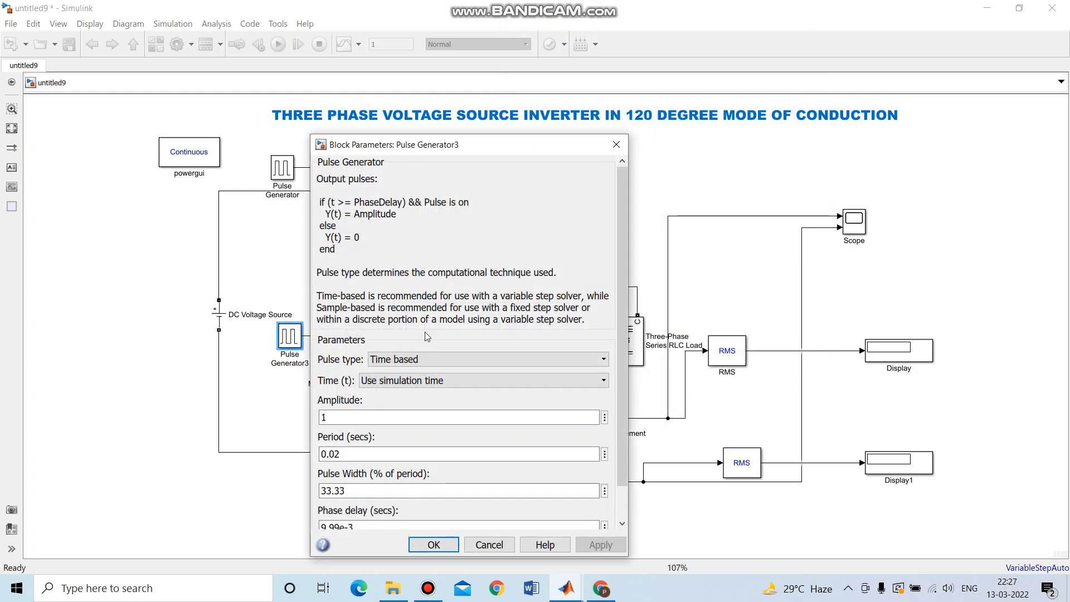
left_click_drag(620, 349, 625, 389)
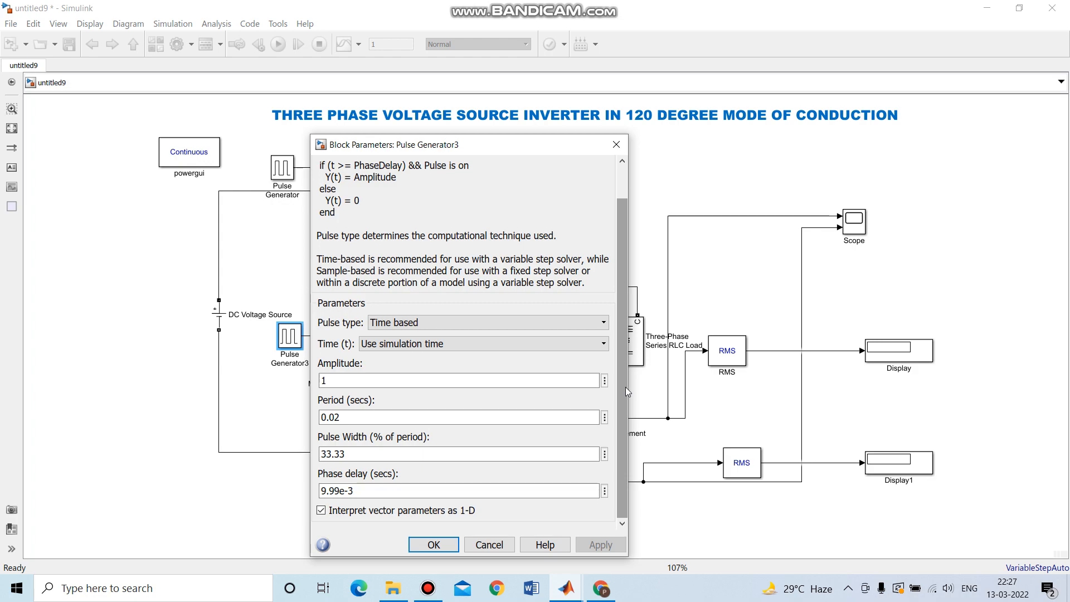
left_click(435, 545)
double_click(396, 322)
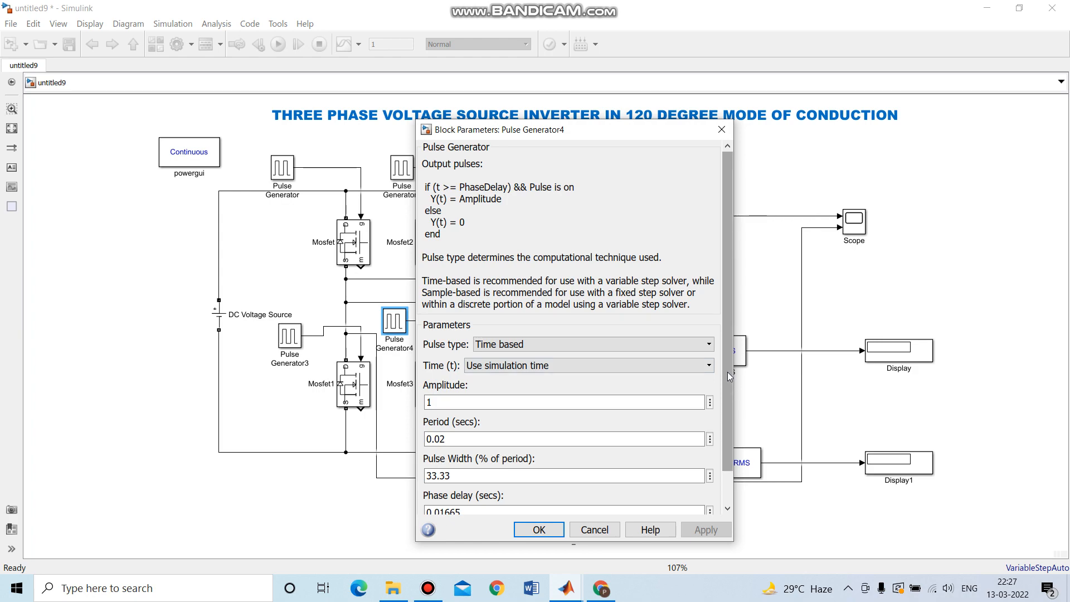
scroll(728, 372, "down", 1)
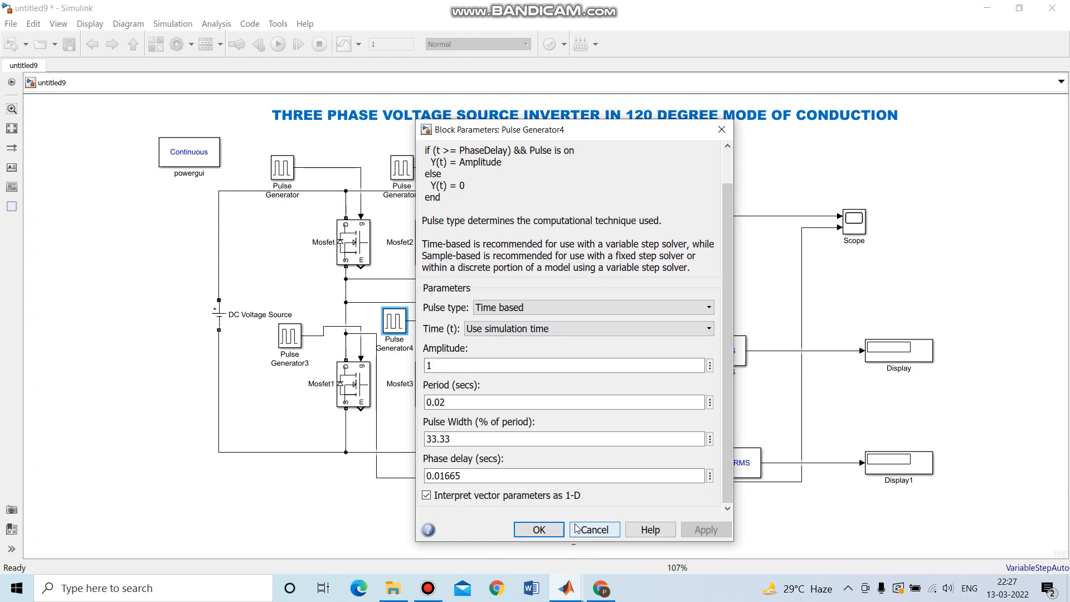
left_click(541, 529)
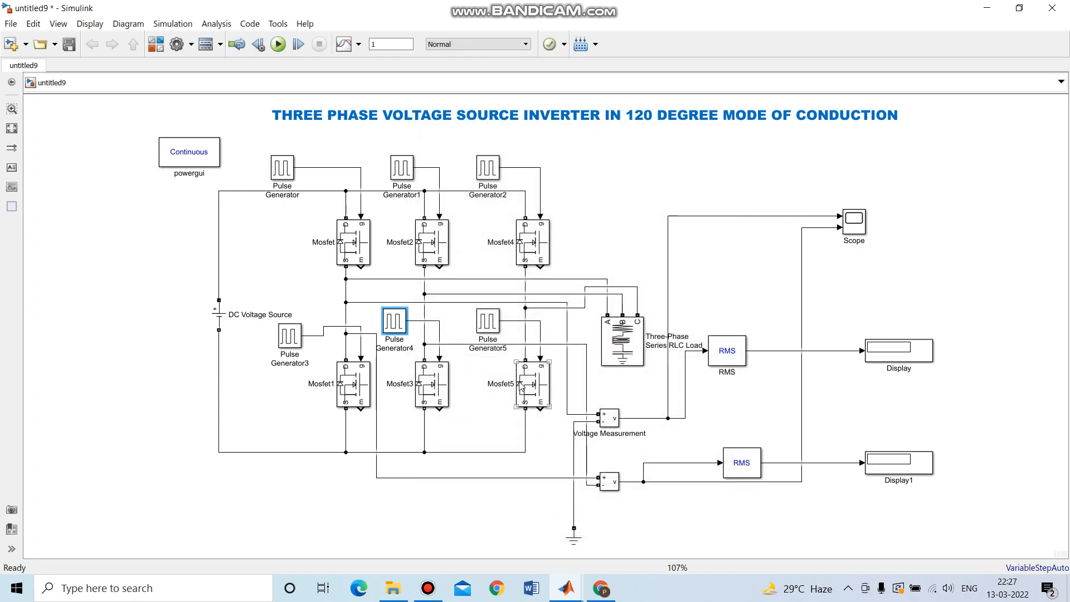
double_click(494, 325)
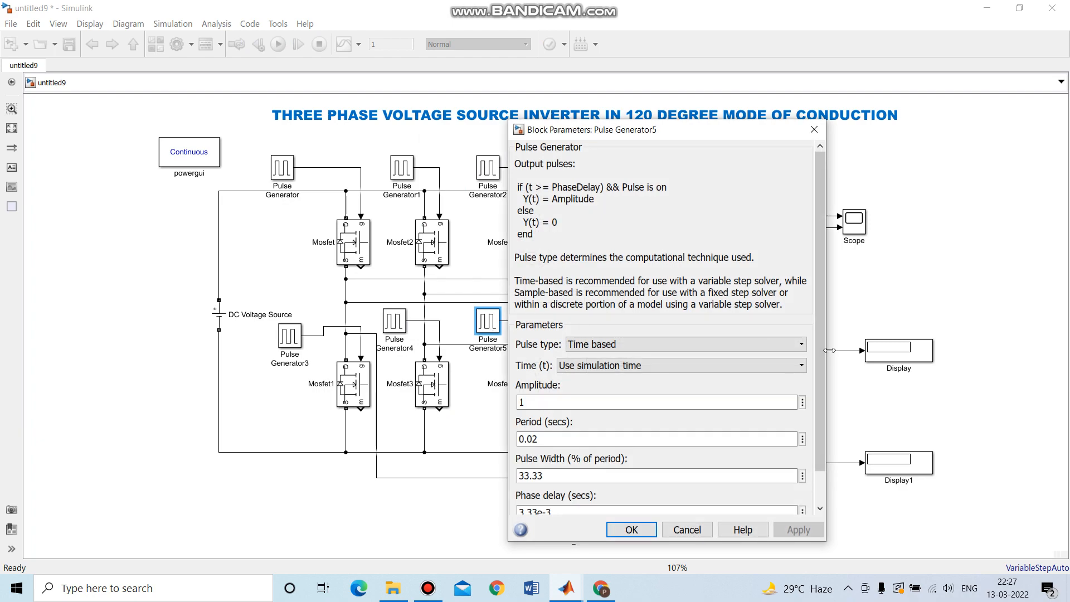
left_click_drag(818, 356, 828, 393)
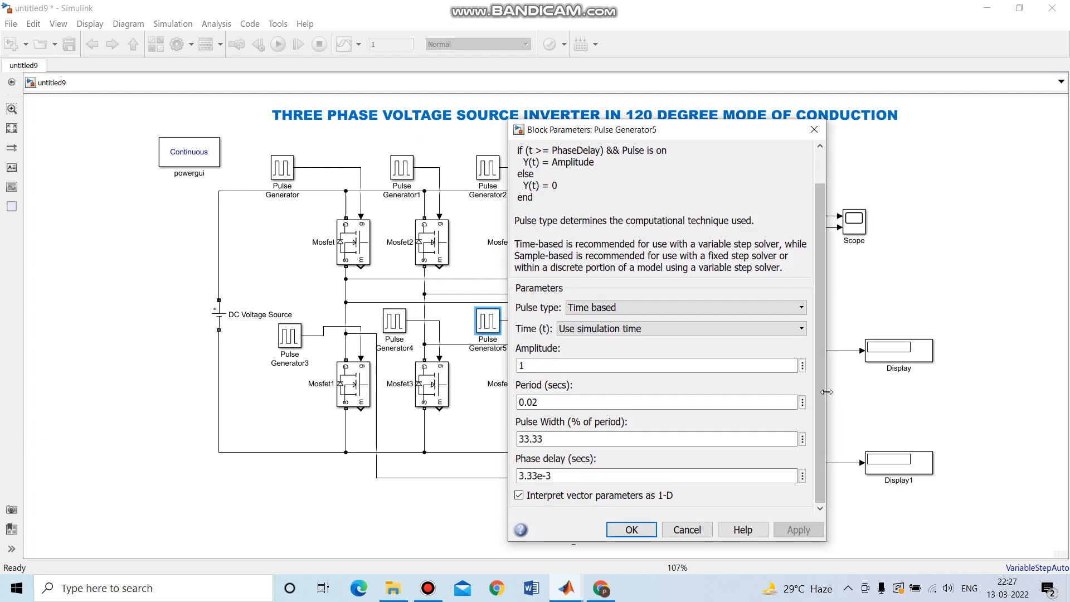
left_click(632, 530)
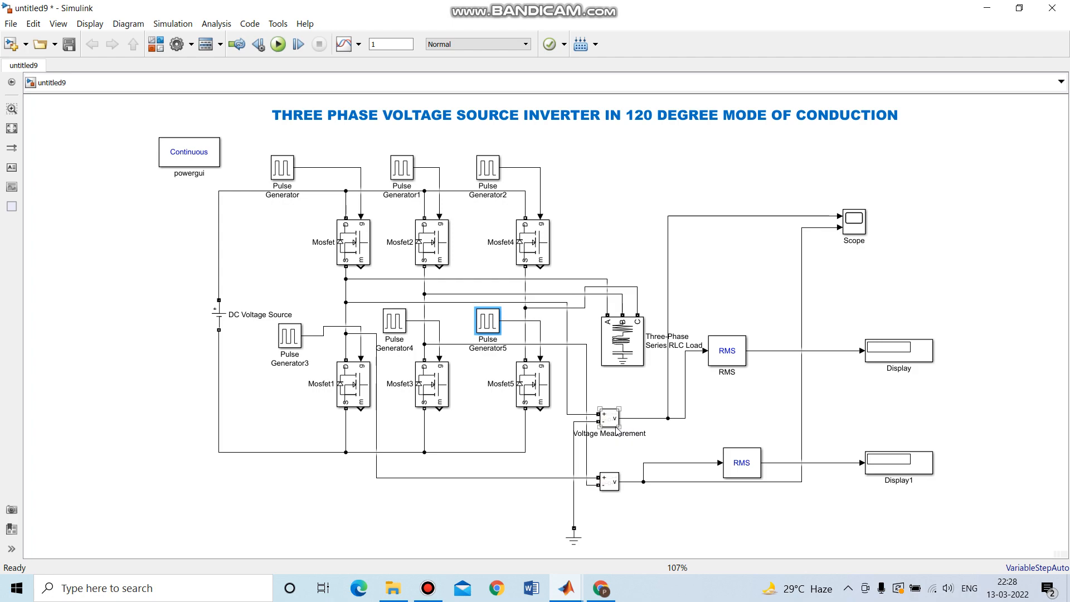
Step: Trace the wires from the inverter legs to the positive input of Voltage Measurement and the negative input of the lower voltage measurement block
left_click(568, 407)
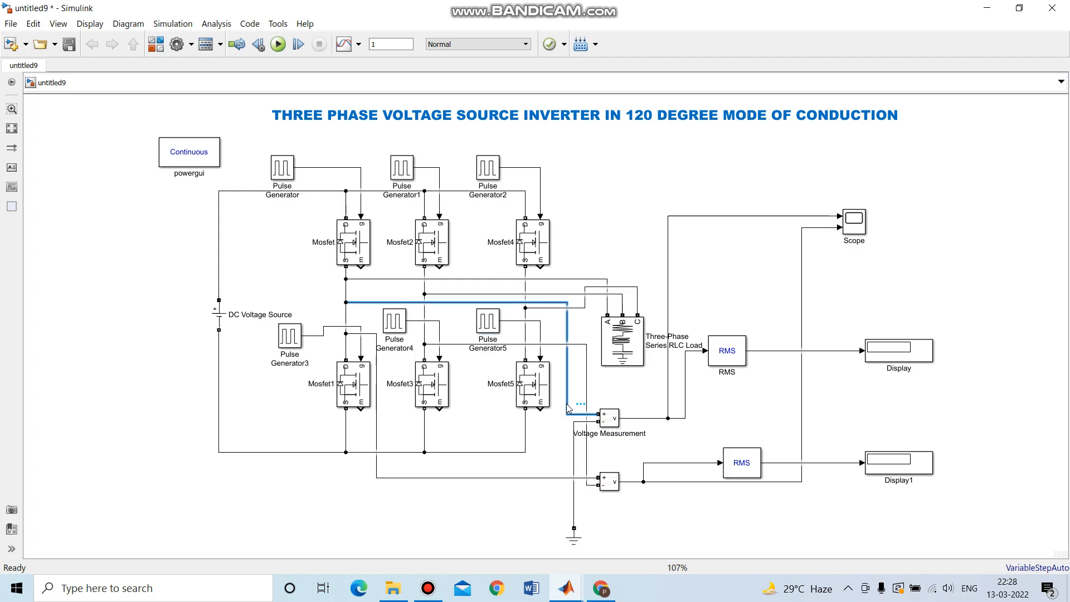
left_click(609, 526)
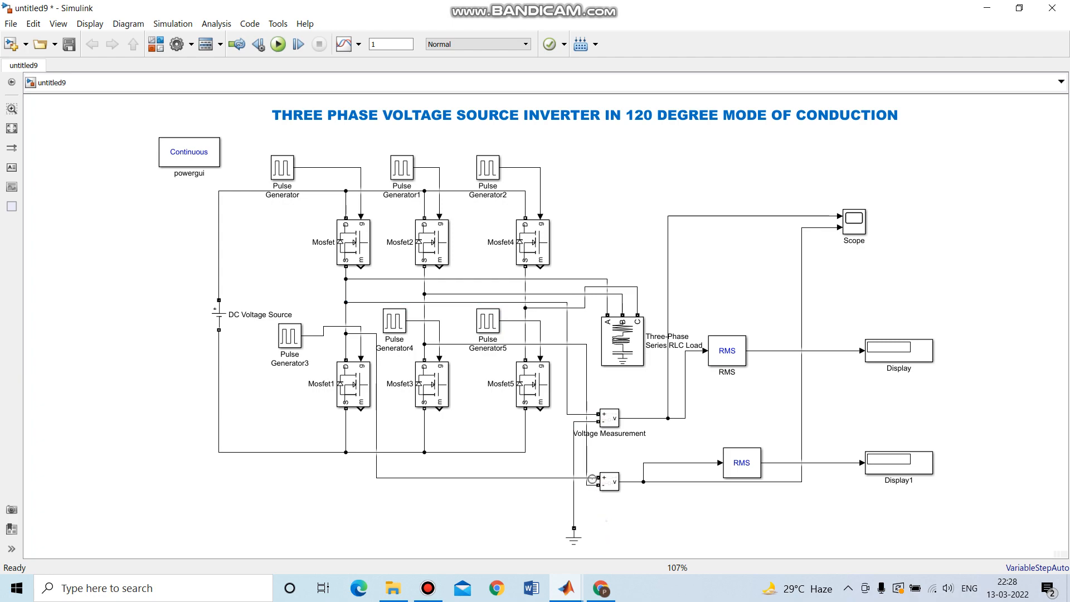
left_click(587, 470)
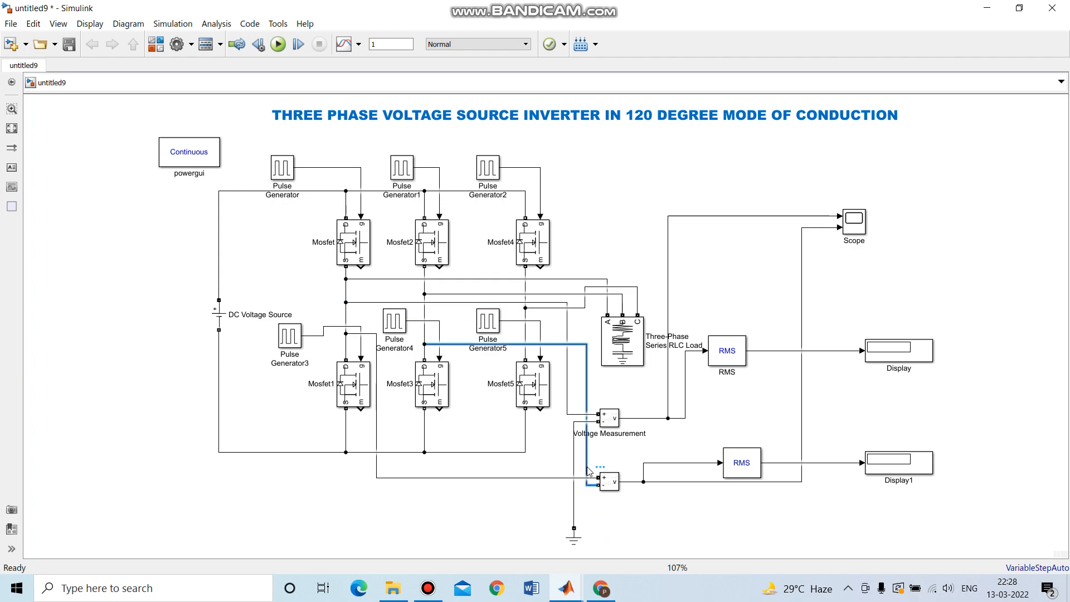
left_click(607, 519)
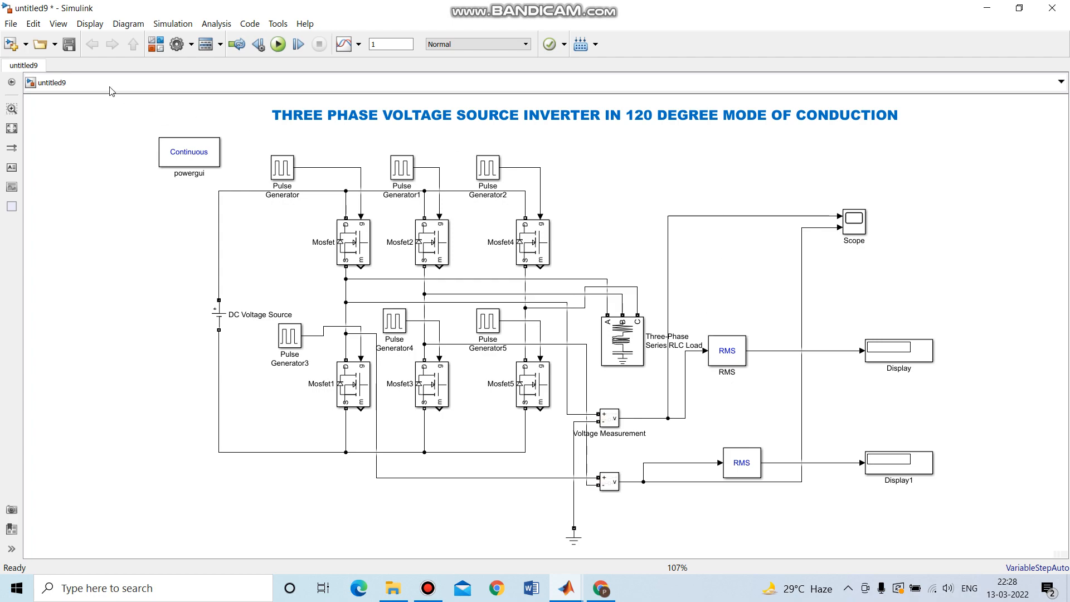
Step: Save the inverter model and run the simulation with a stop time of 1
left_click(69, 45)
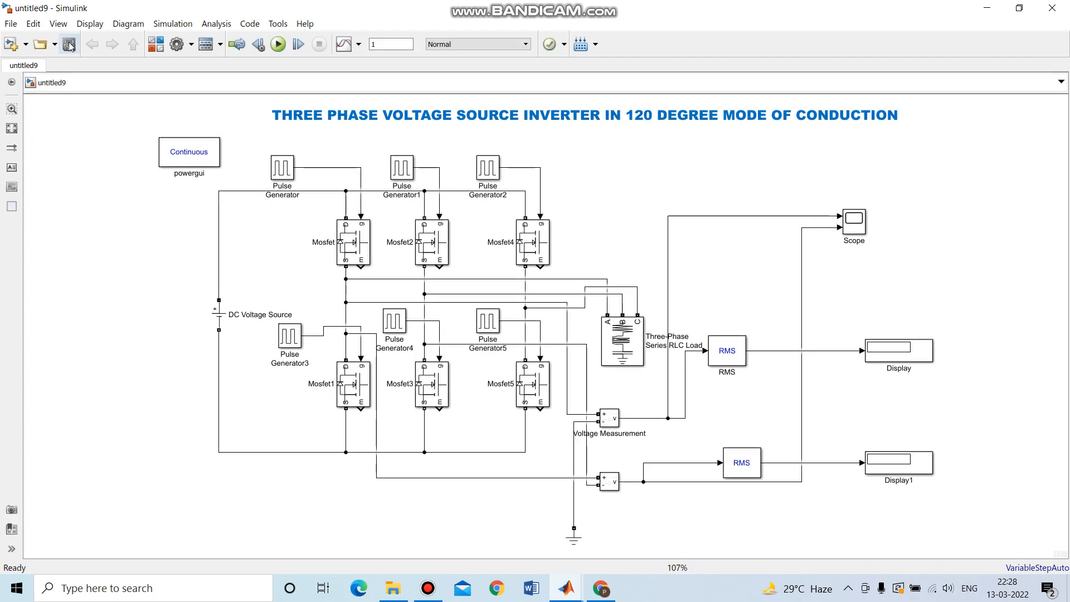
left_click(279, 44)
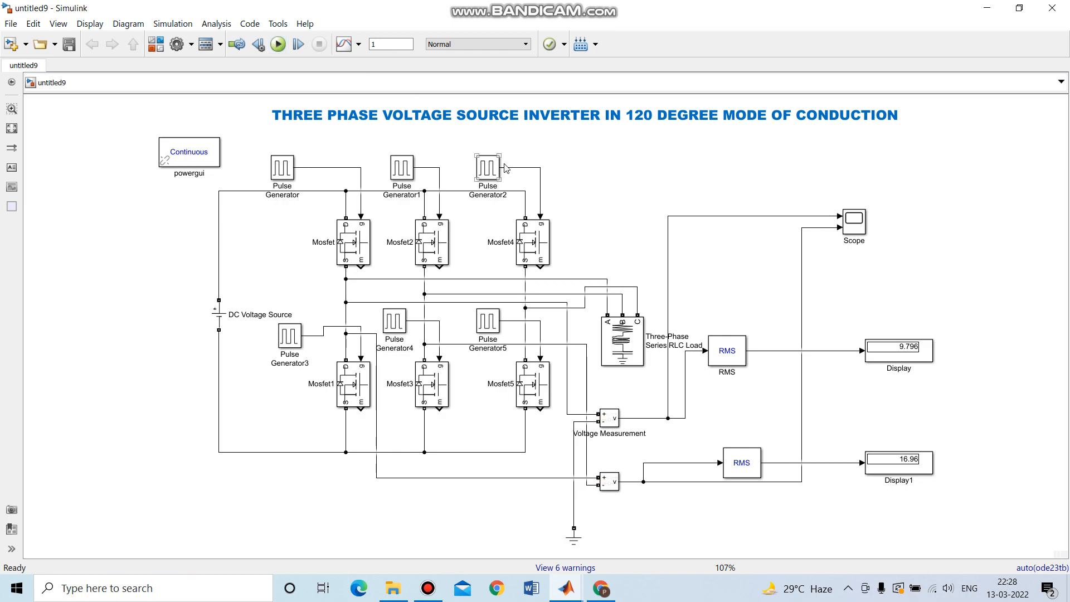
Step: Examine both voltage waveforms in the Scope, zoomed along the time axis to about 0.12–0.25 s, and close the Scope
left_click(856, 226)
double_click(857, 227)
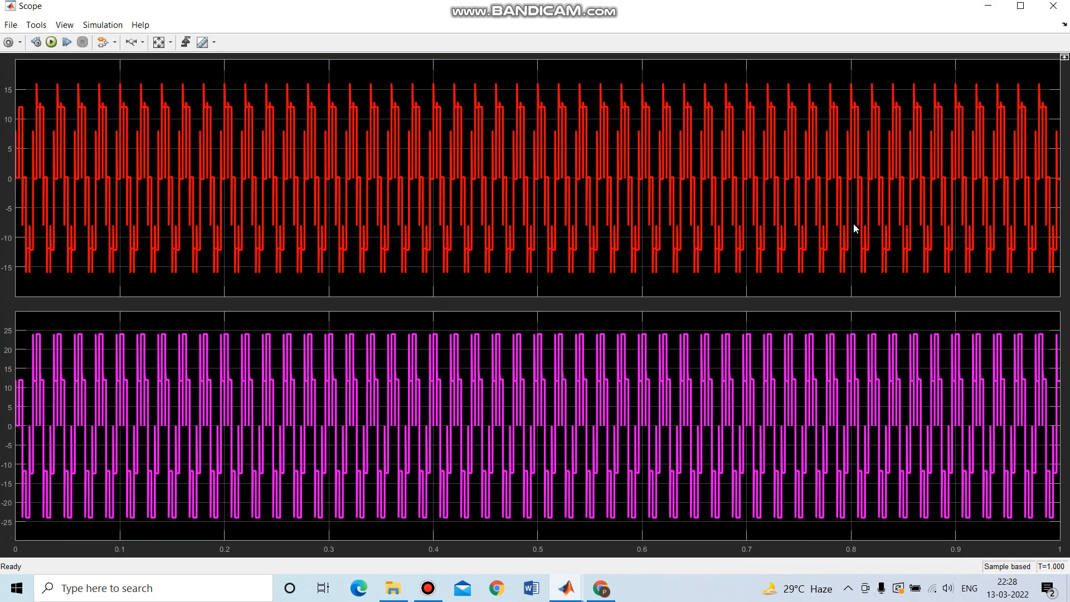
left_click(135, 41)
left_click(142, 70)
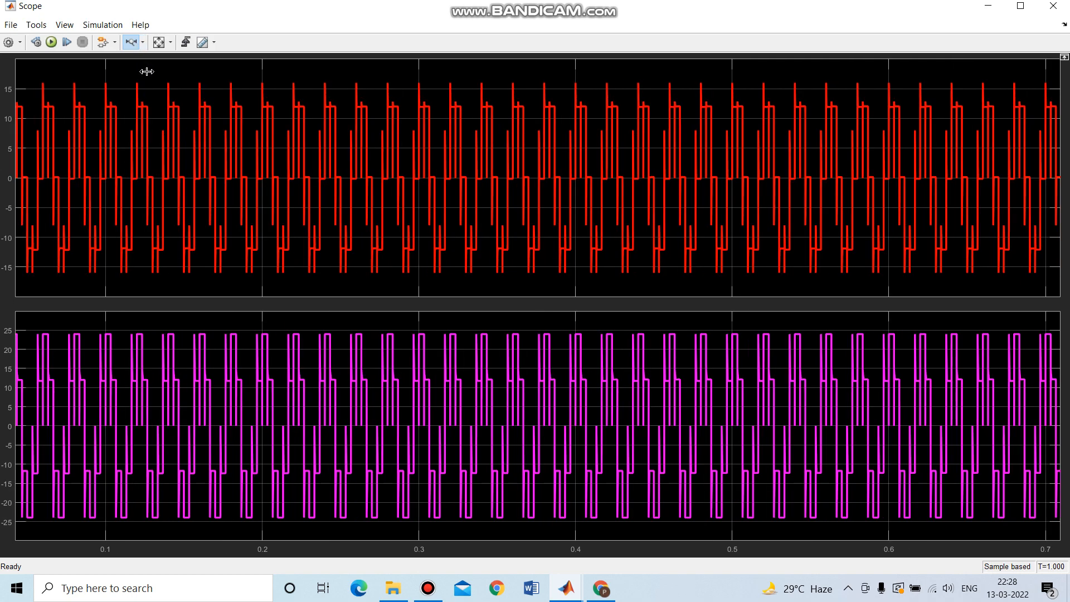
left_click(156, 74)
left_click(159, 76)
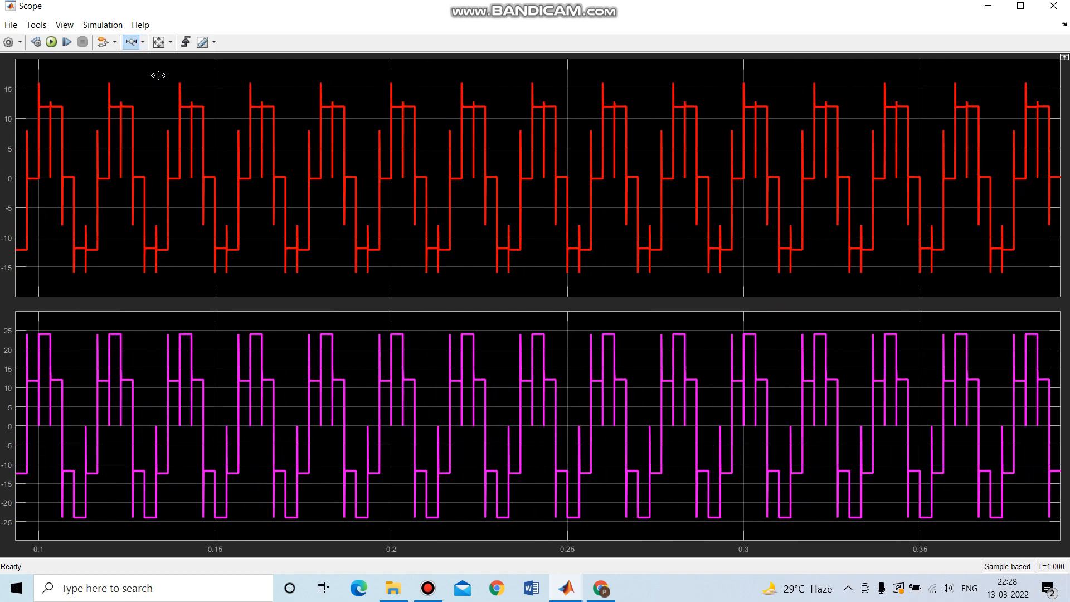
left_click(162, 77)
left_click(164, 77)
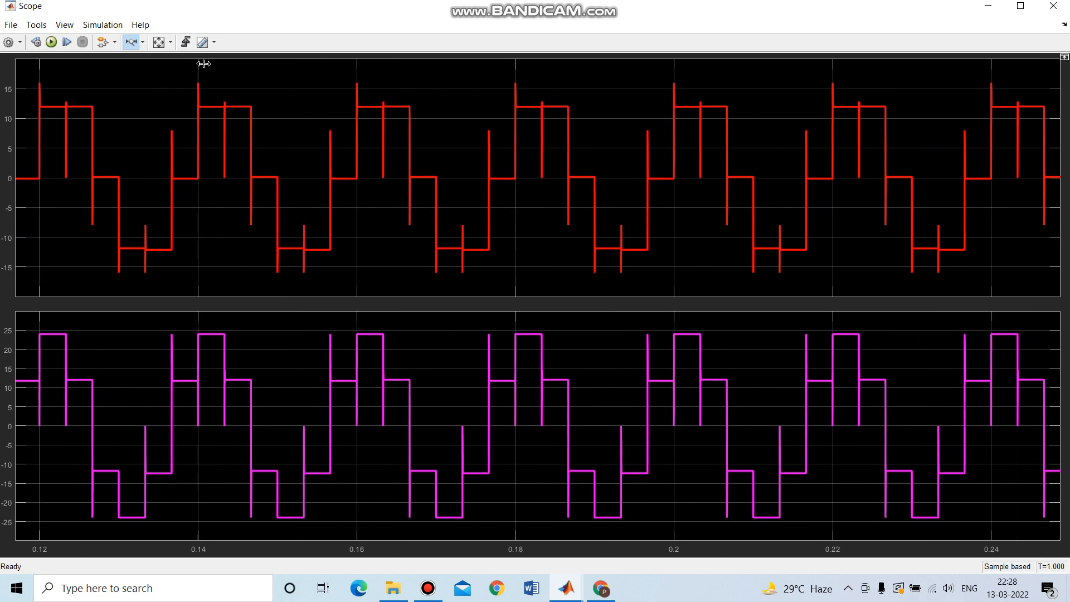
left_click(132, 45)
left_click(1055, 8)
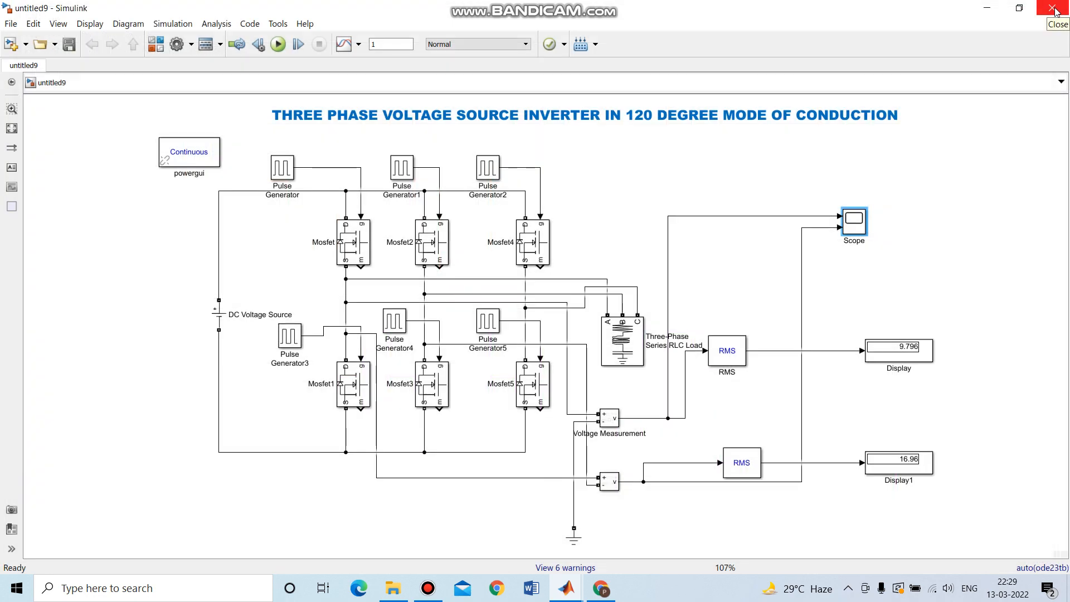